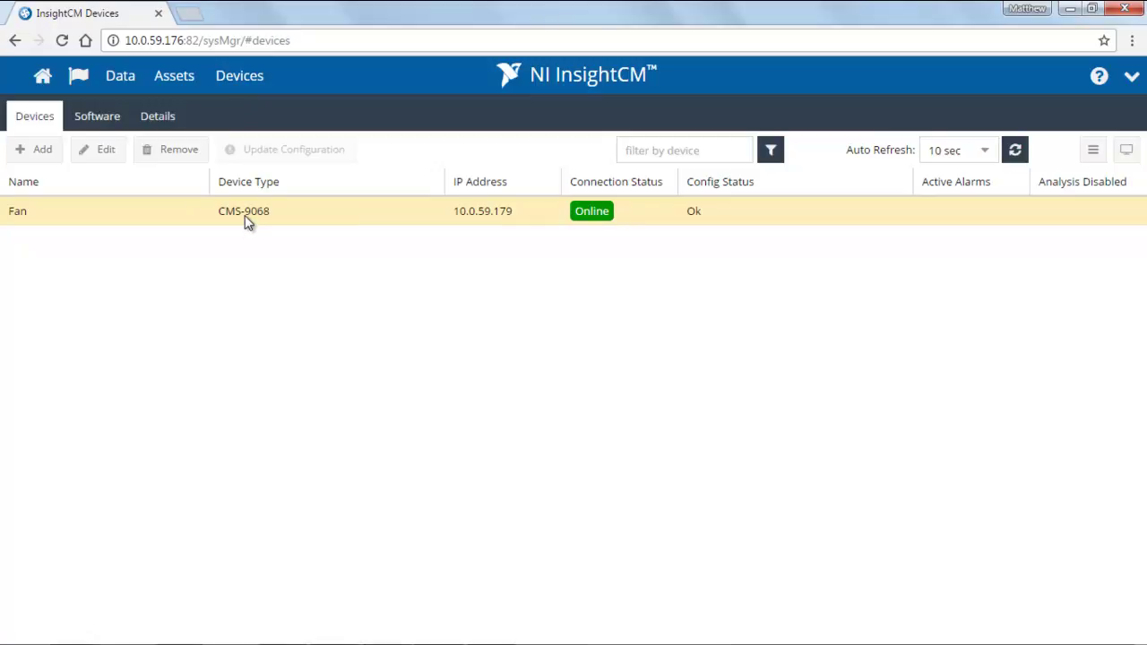
Edit the Fan device and map its Default data group to Austin > National Instruments > Rotating Equipment with Tachometer.
click(101, 158)
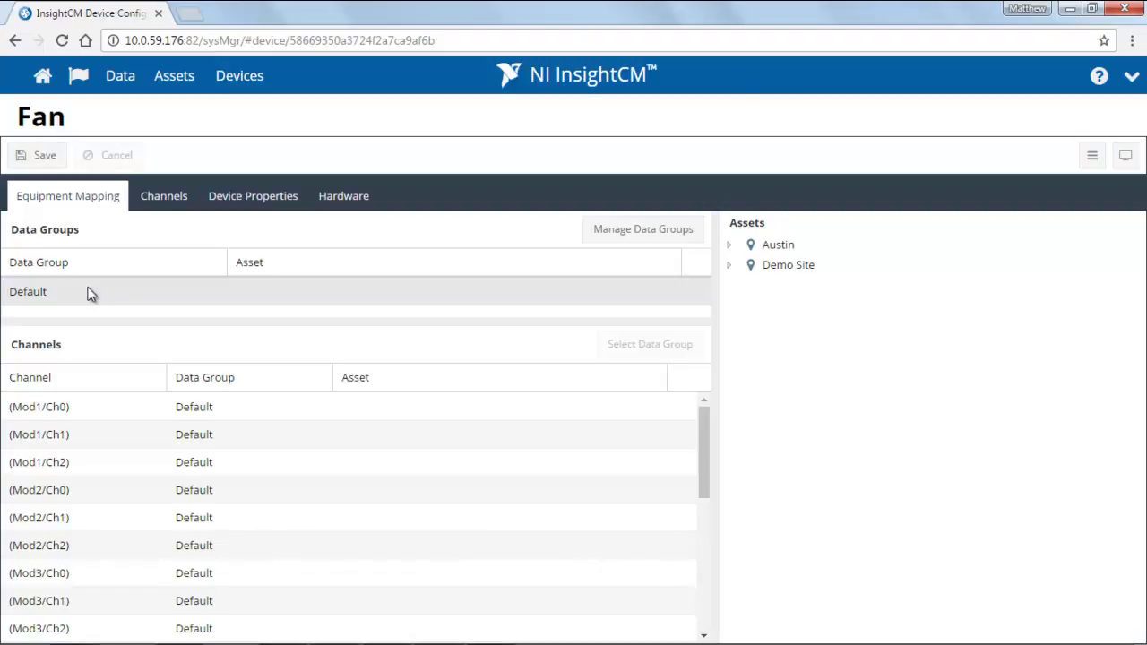
click(88, 293)
click(728, 255)
click(738, 265)
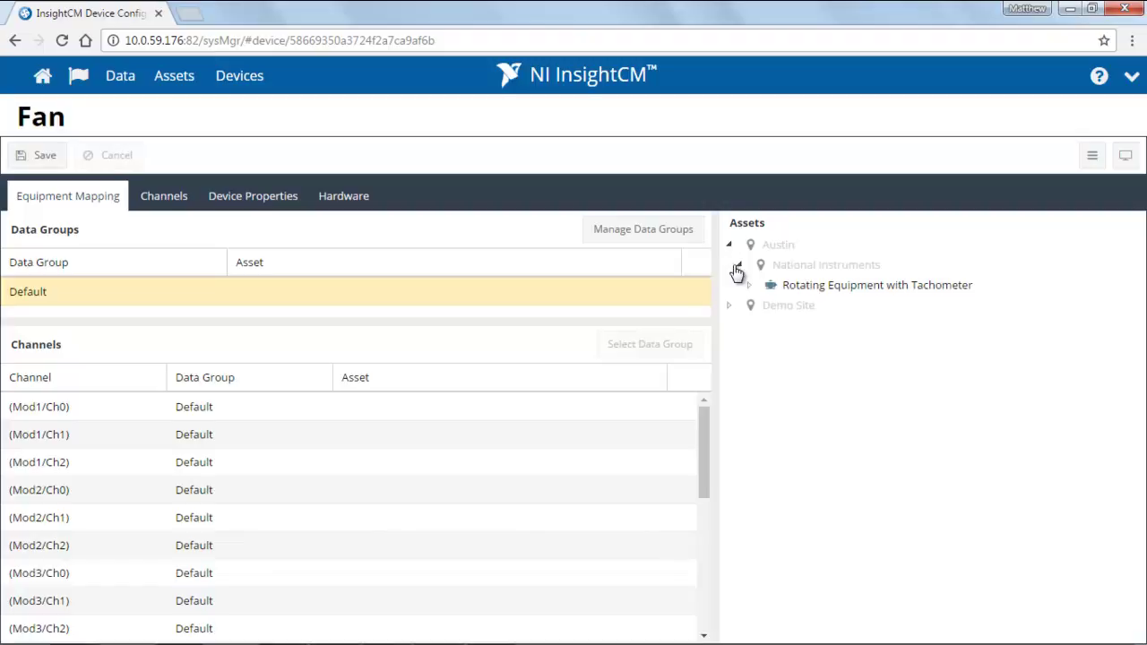
click(811, 291)
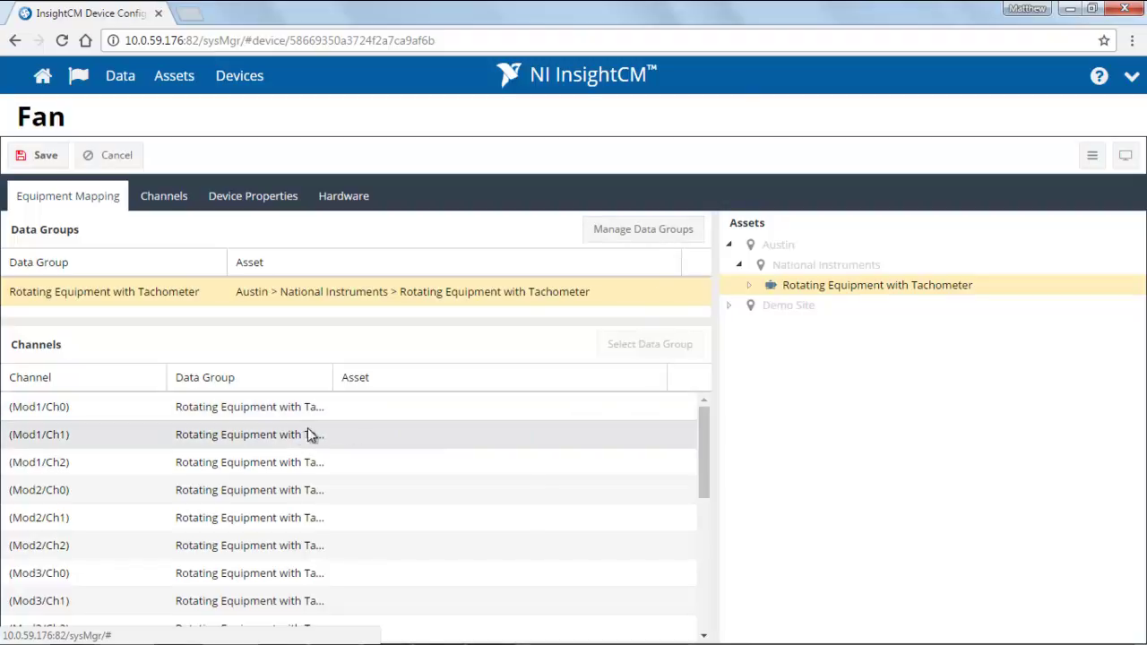
Map channel Mod1/Ch0 to the Tachometer sensor of Rotating Equipment with Tachometer.
click(64, 415)
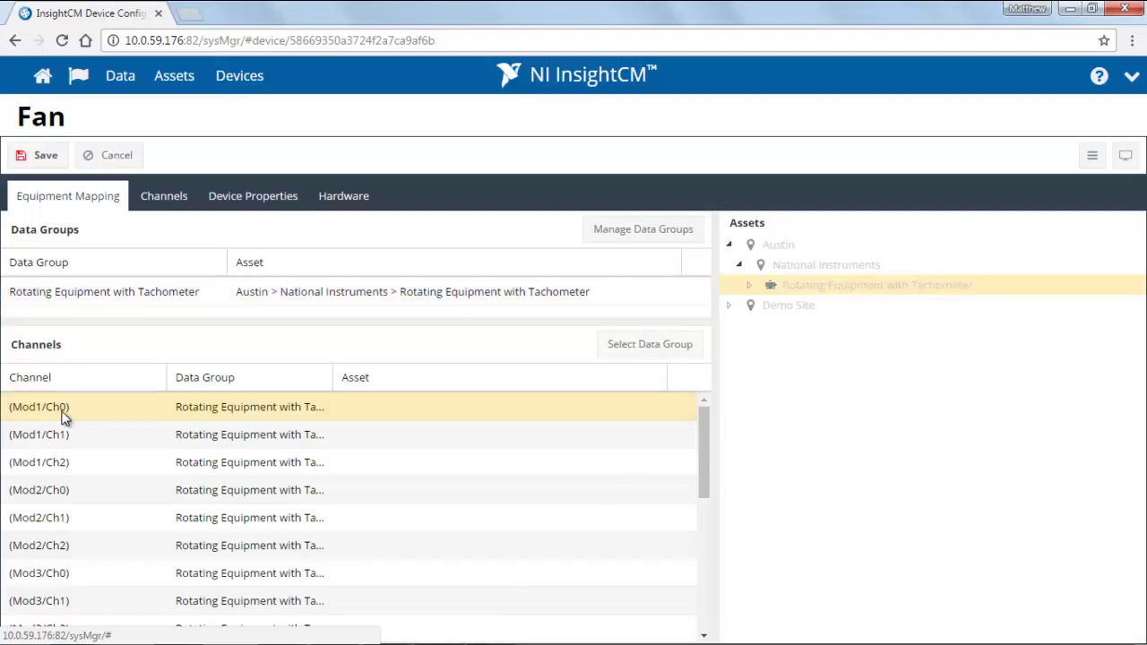
click(751, 287)
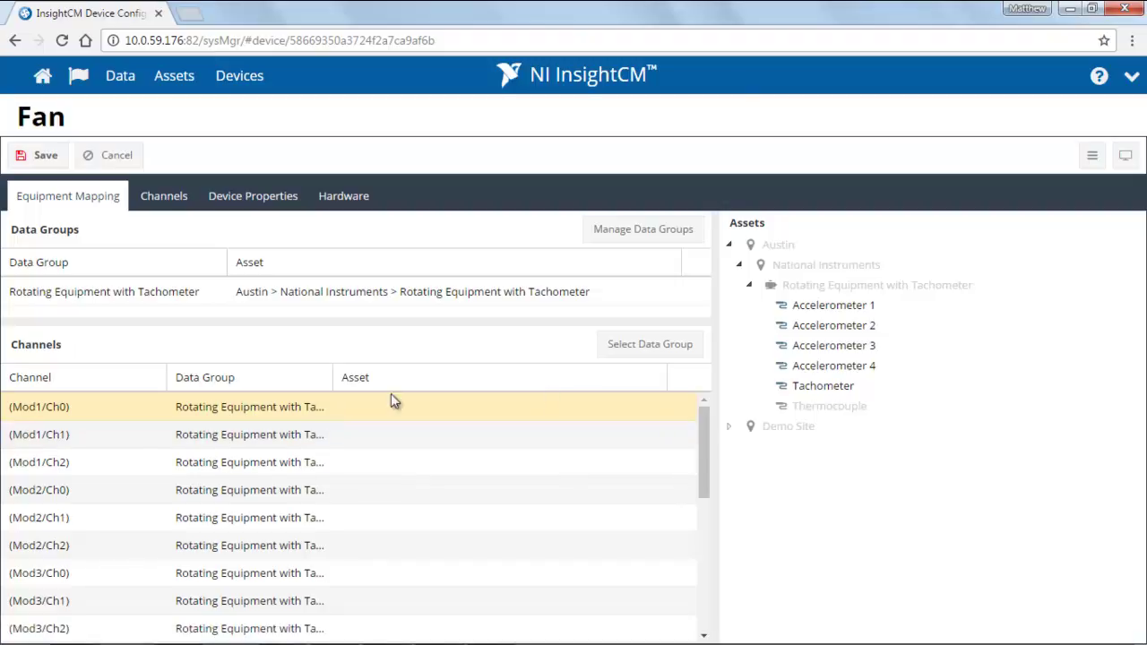
click(845, 392)
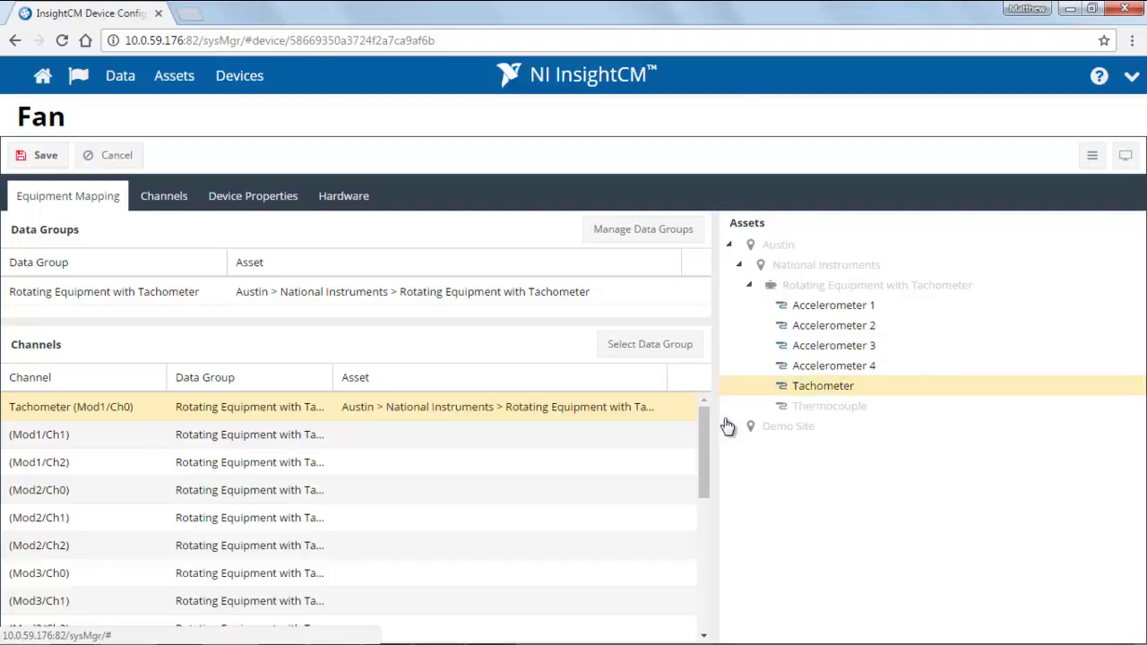
Map channels Mod1/Ch1, Mod1/Ch2, Mod2/Ch0 and Mod2/Ch1 to Accelerometers 1–4 respectively.
click(558, 445)
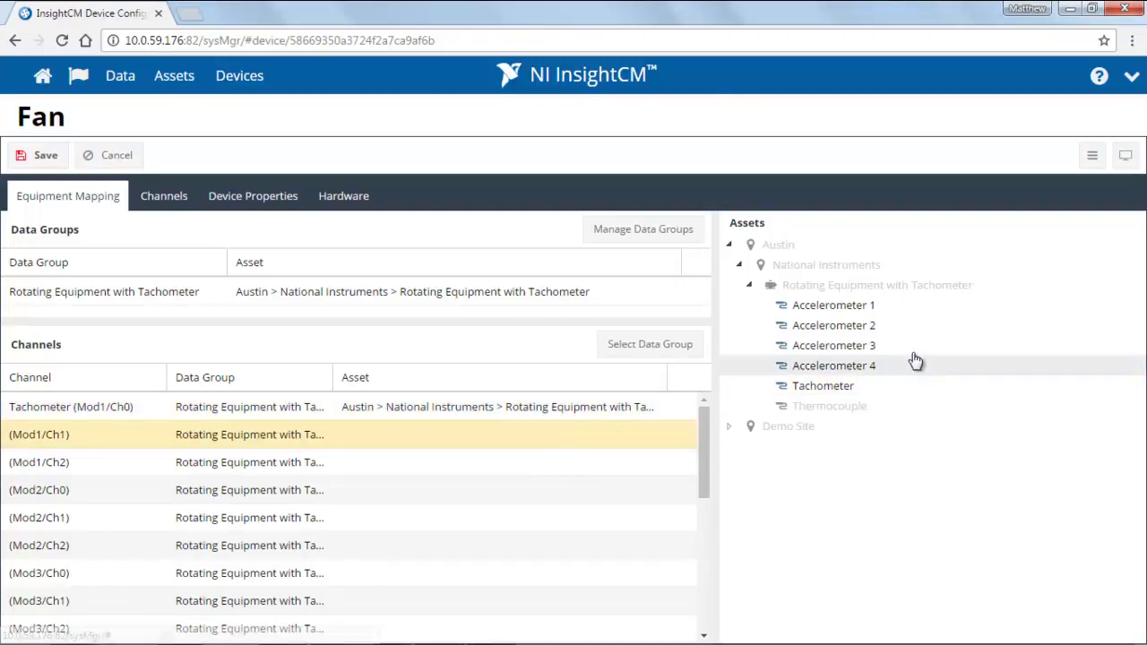
click(887, 308)
click(551, 462)
click(817, 325)
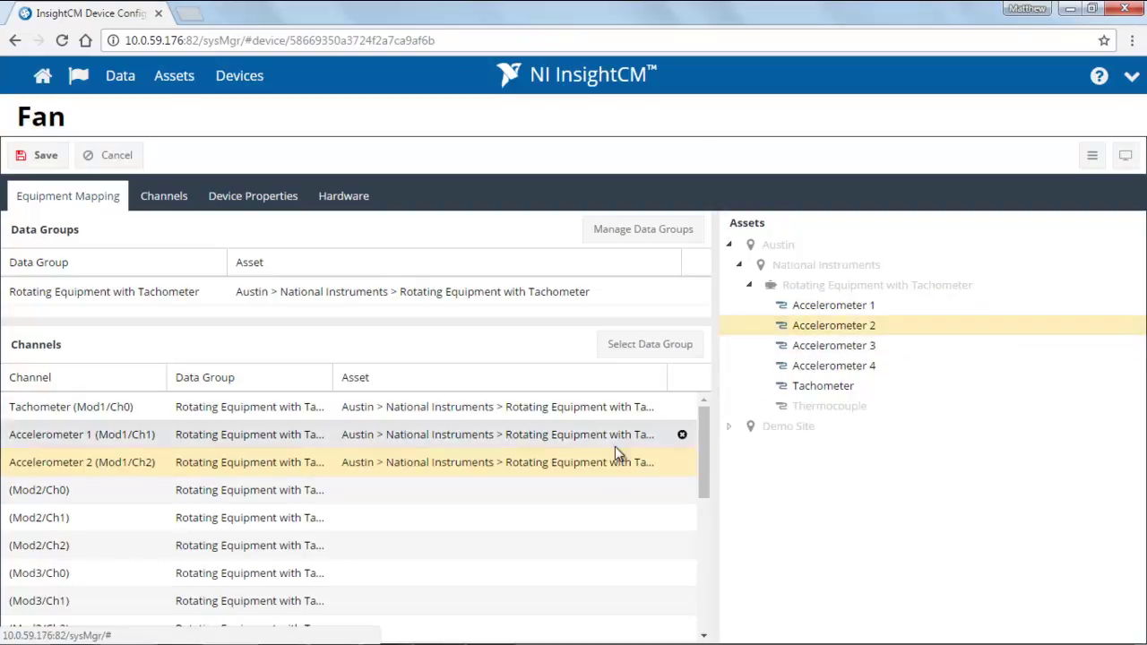
click(579, 490)
click(797, 346)
click(519, 522)
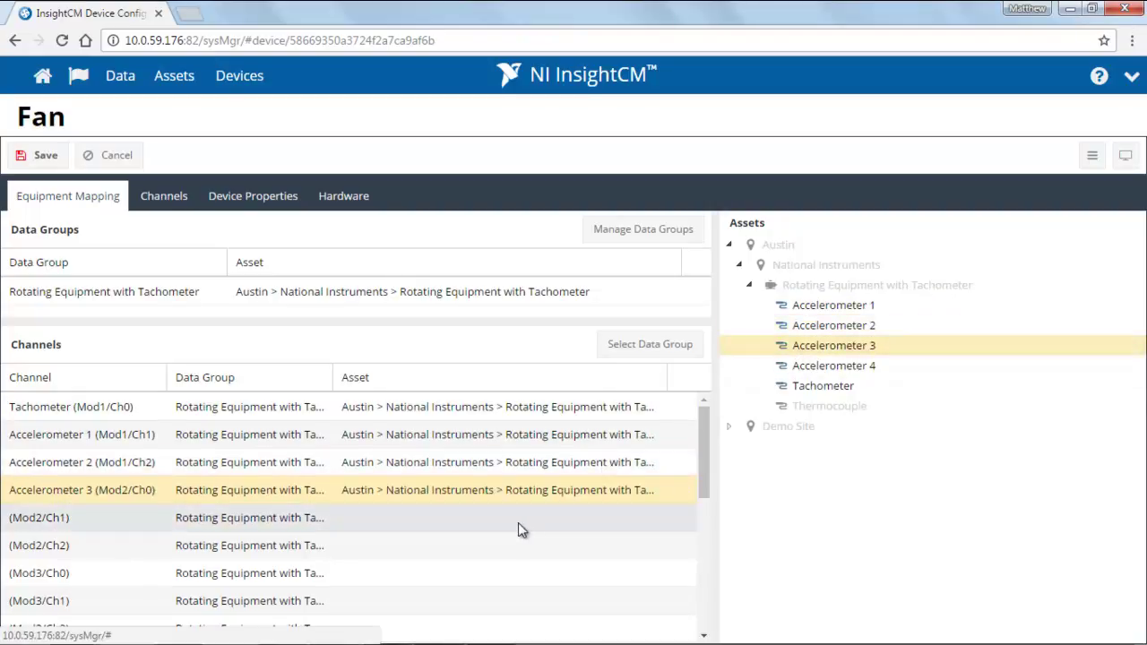
click(806, 367)
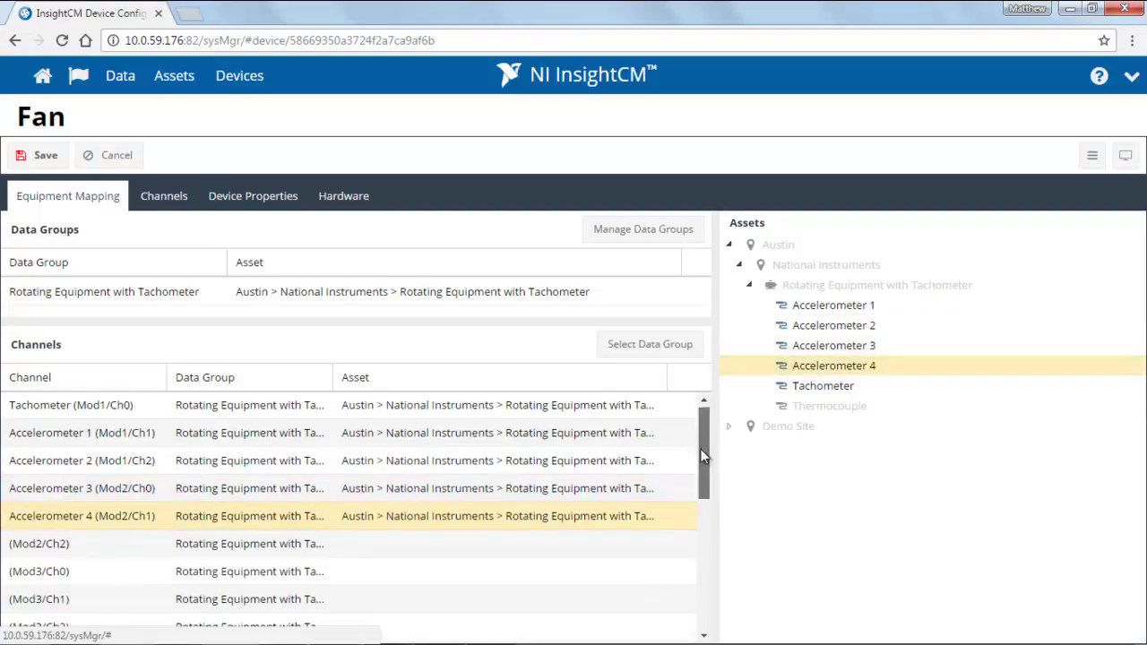
Scroll down the Channels list and map channel Mod8/Ch0 to the Thermocouple sensor.
drag(701, 448, 671, 512)
scroll(675, 518, down, 3)
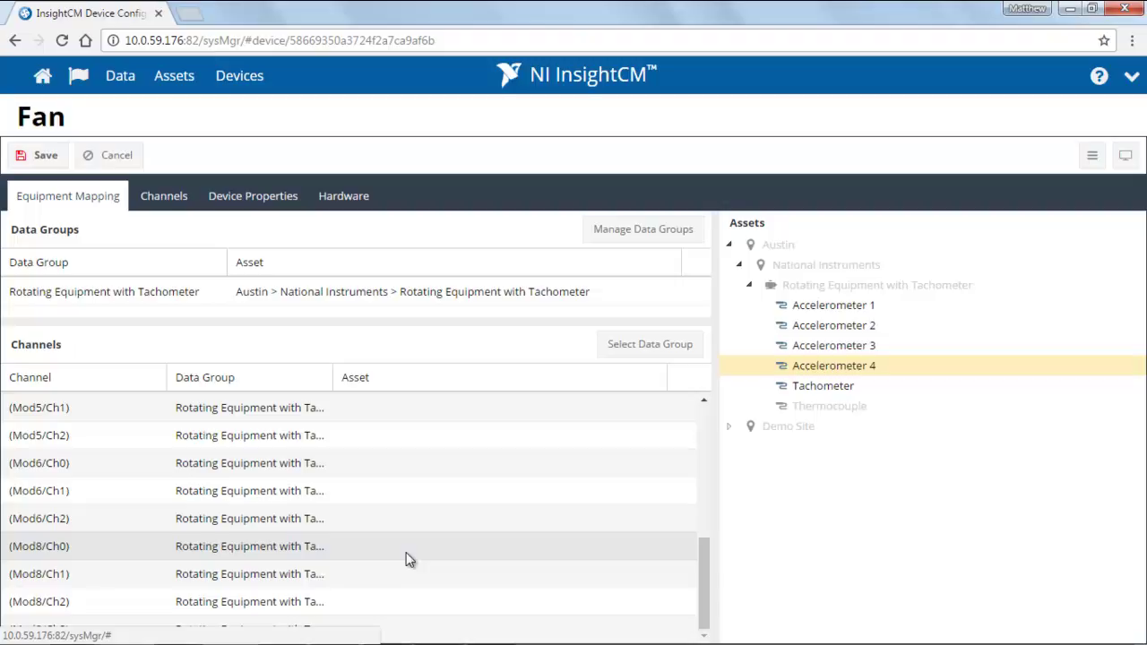
click(199, 550)
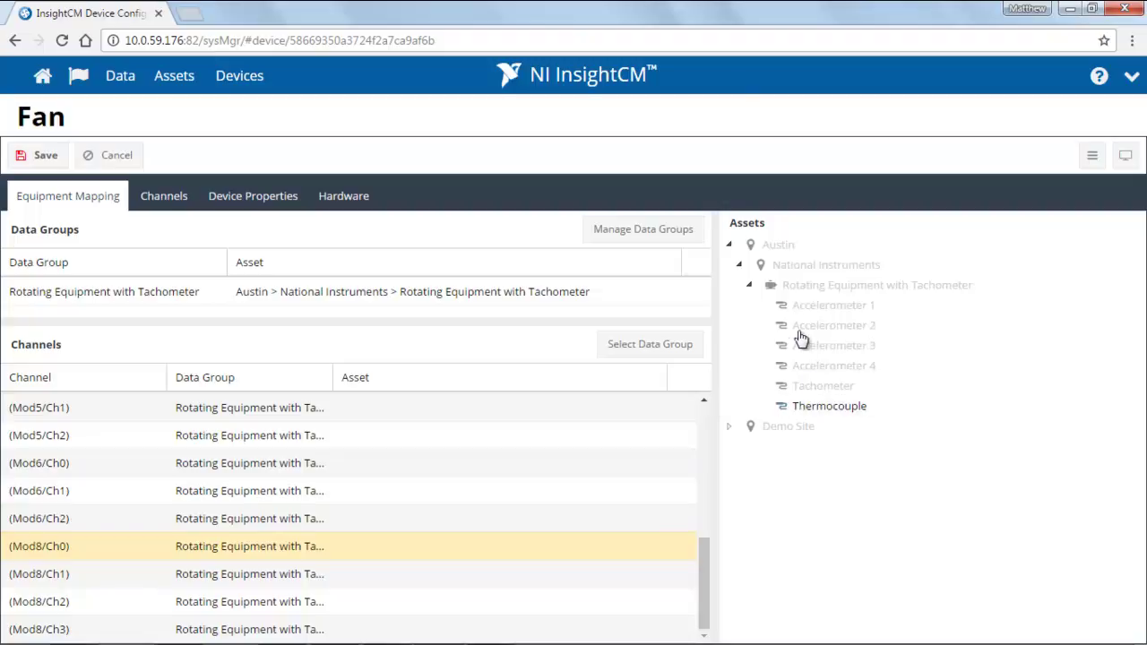
click(809, 410)
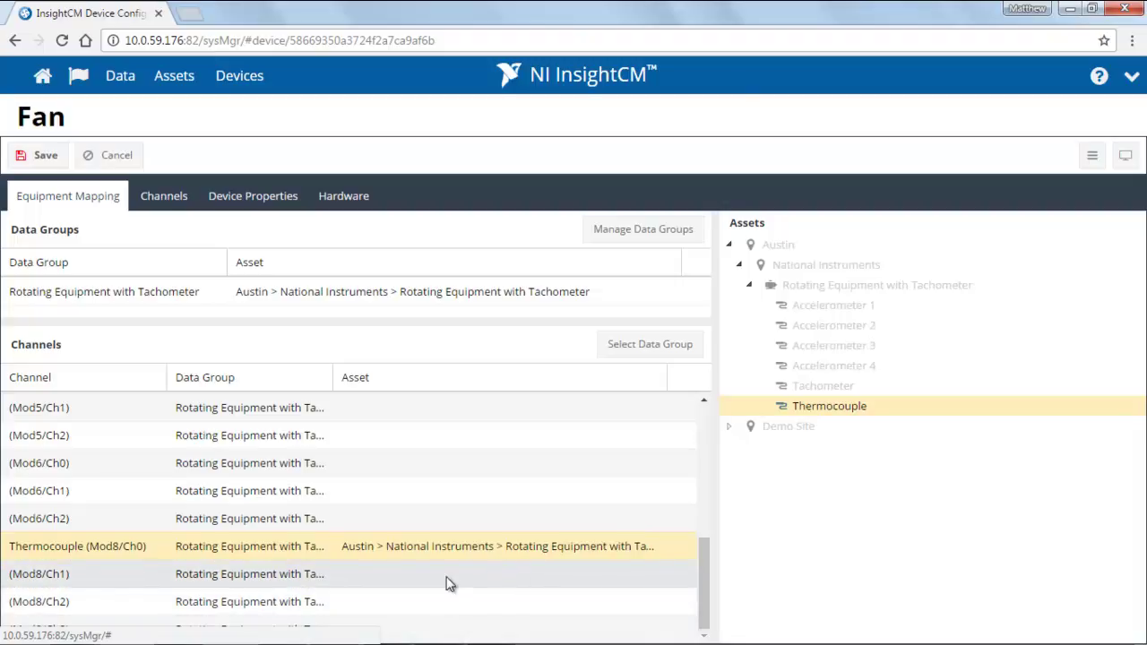
scroll(429, 579, up, 5)
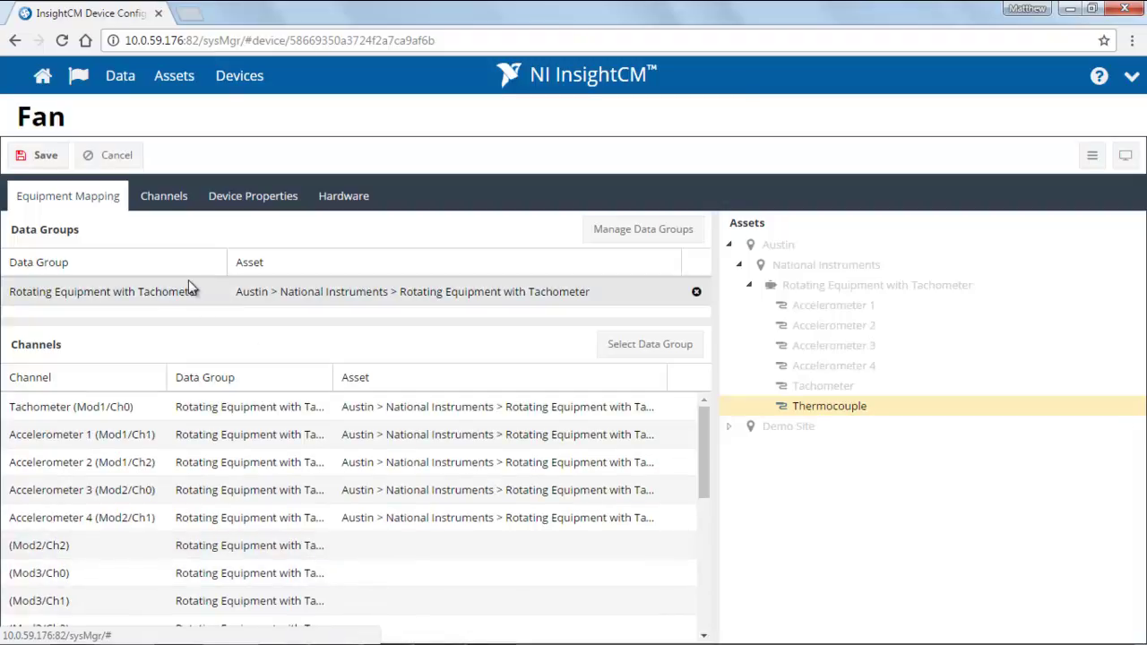
Change the Fan's sample rate from 4096 to 10240 in Device Properties.
click(179, 202)
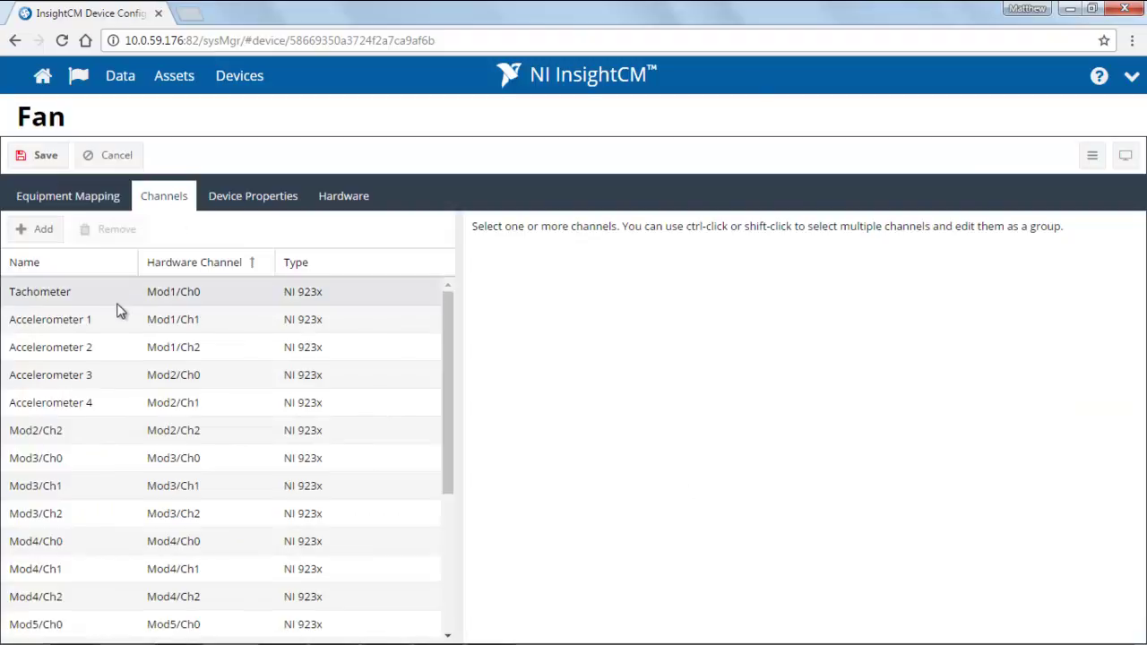
click(251, 203)
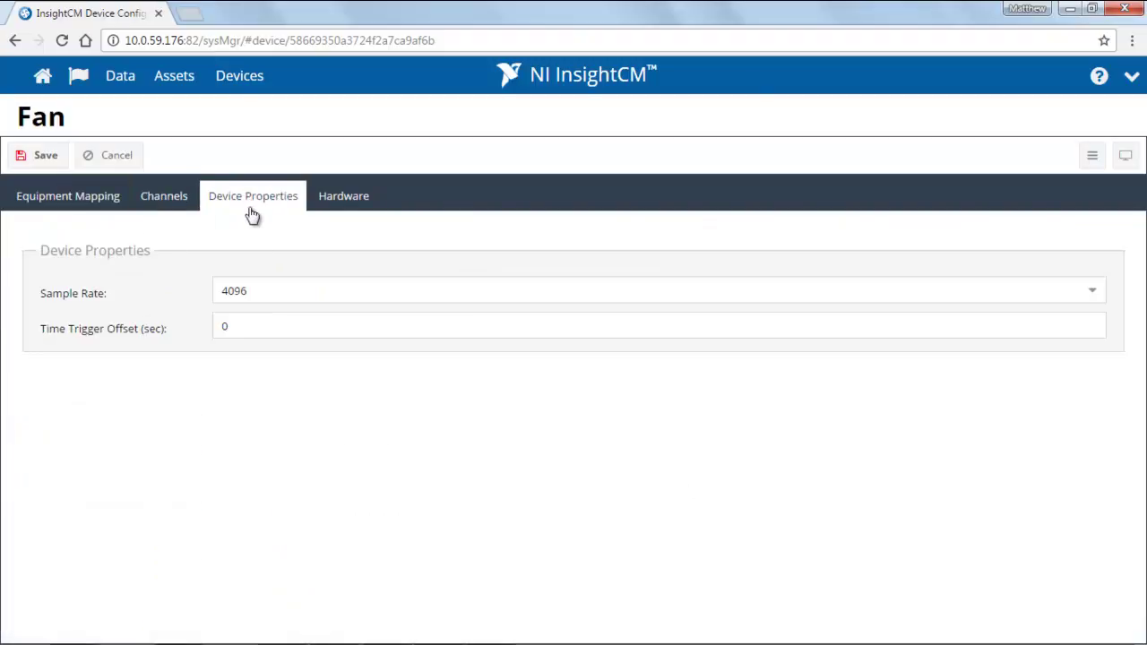
click(271, 290)
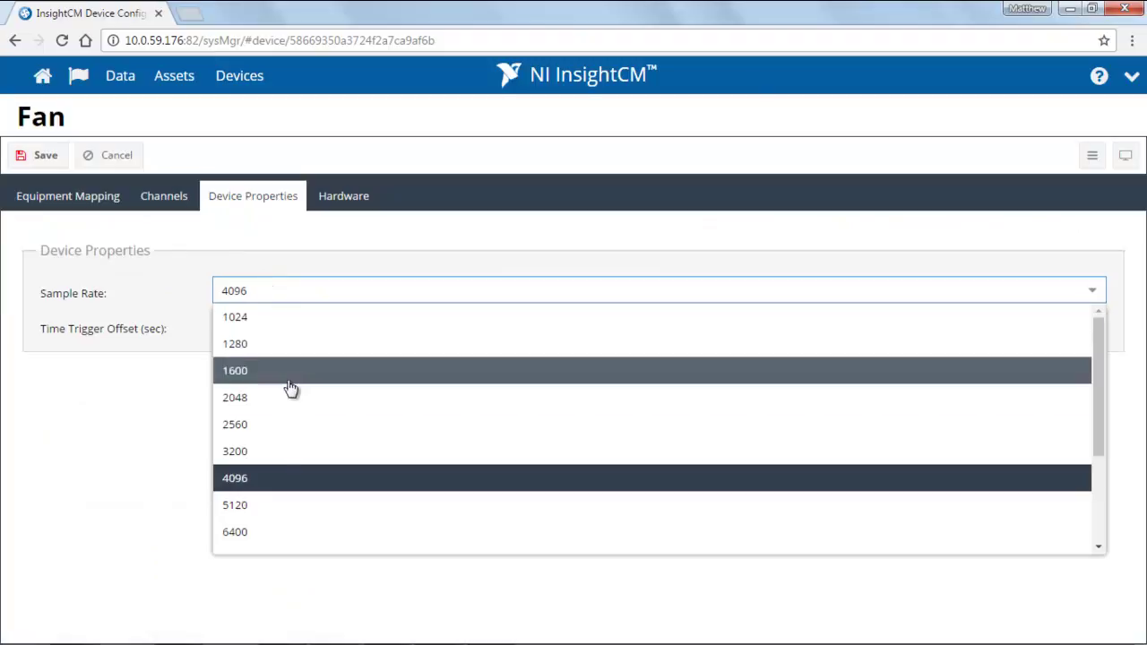
scroll(299, 477, down, 1)
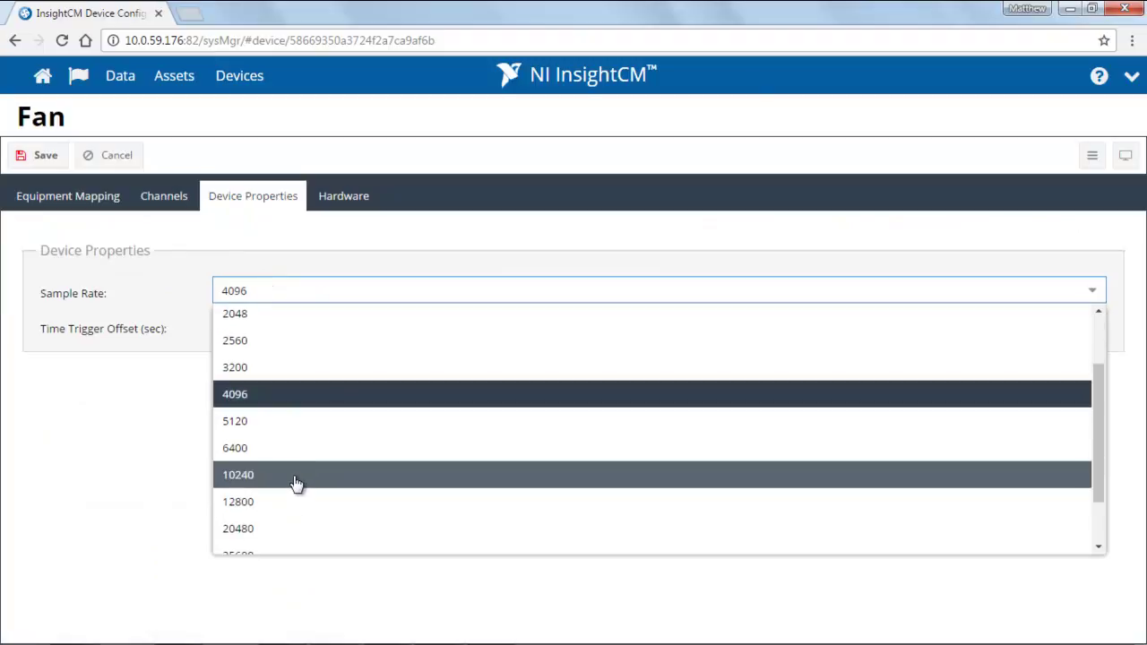
click(295, 483)
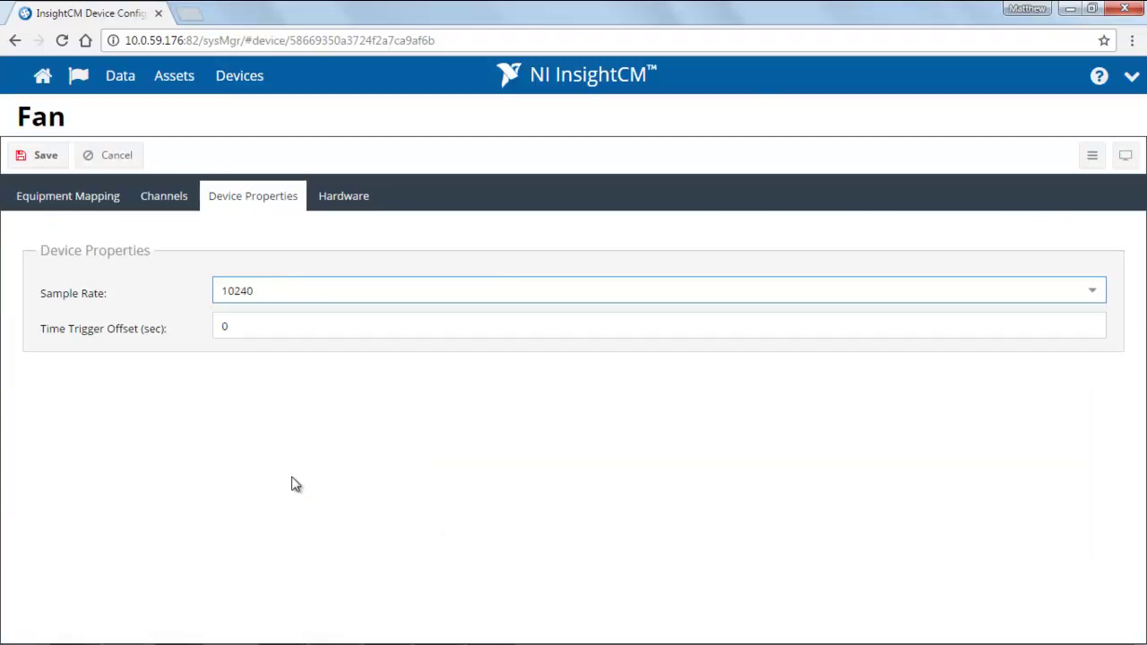
Review the Hardware tab's cRIO 9068 controller and NI 9232 and NI 9211 module slots.
click(344, 204)
scroll(305, 411, down, 3)
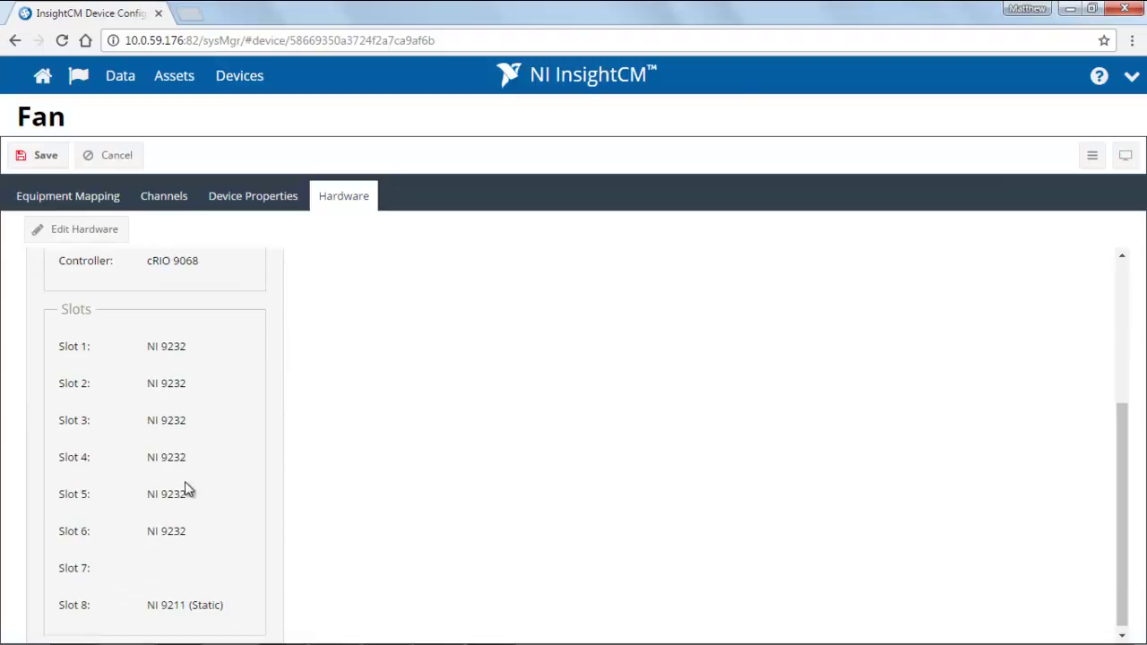
scroll(185, 492, up, 3)
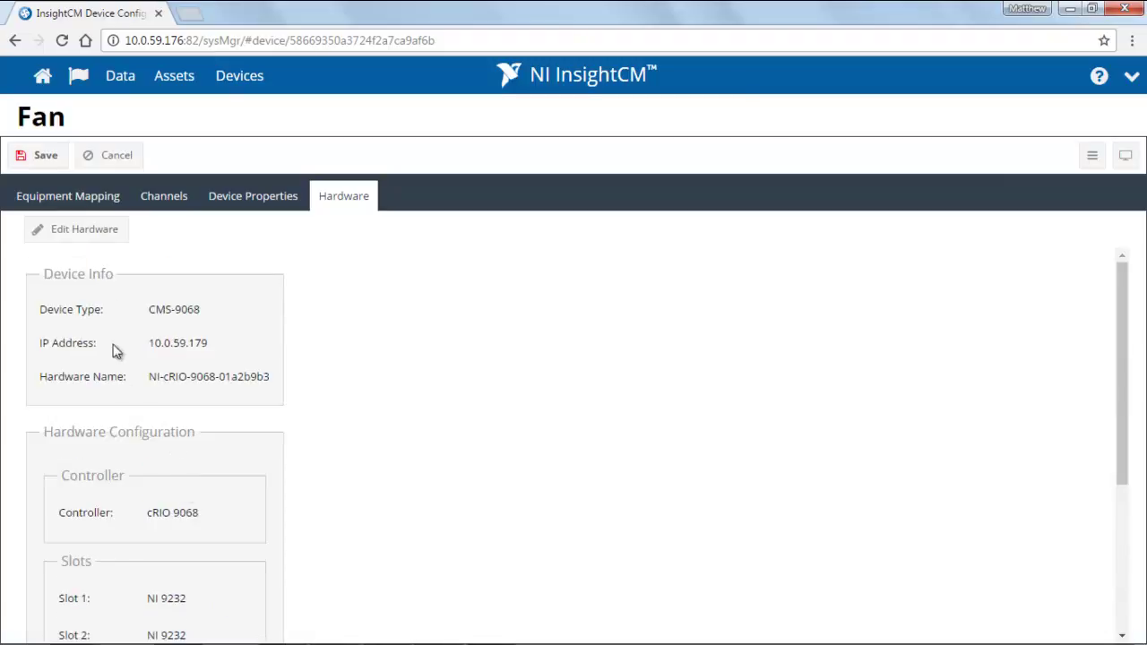
Save the Fan configuration, accepting removal of channels with invalid asset mappings.
click(47, 158)
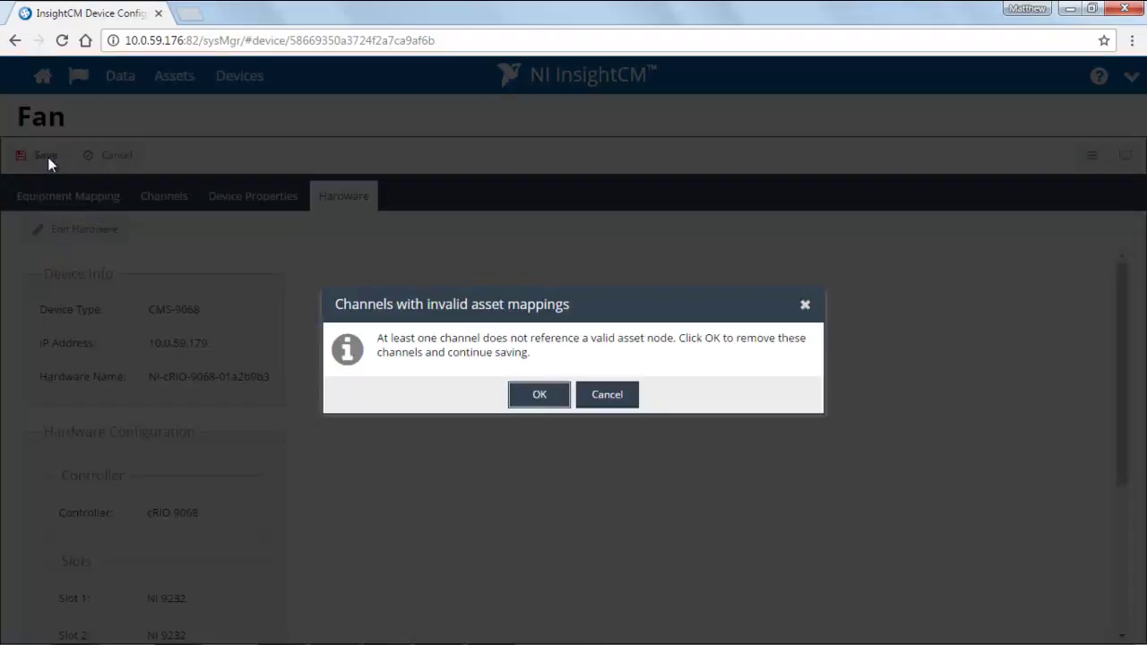
click(540, 398)
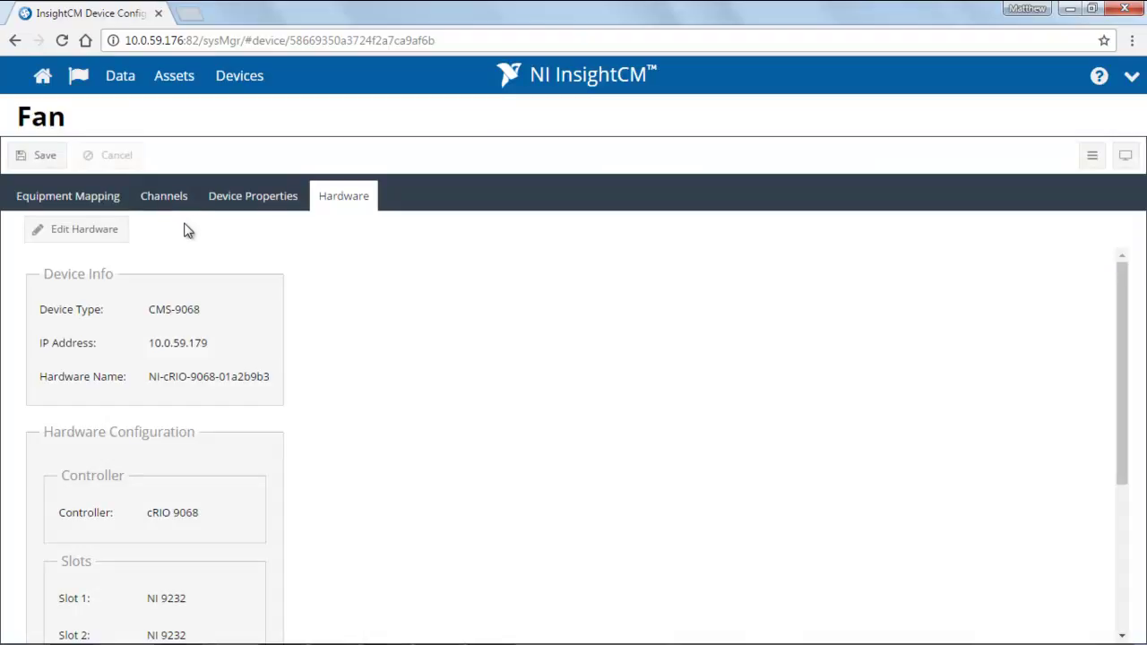
Return to the Devices list and send the configuration update to the Fan device.
click(244, 83)
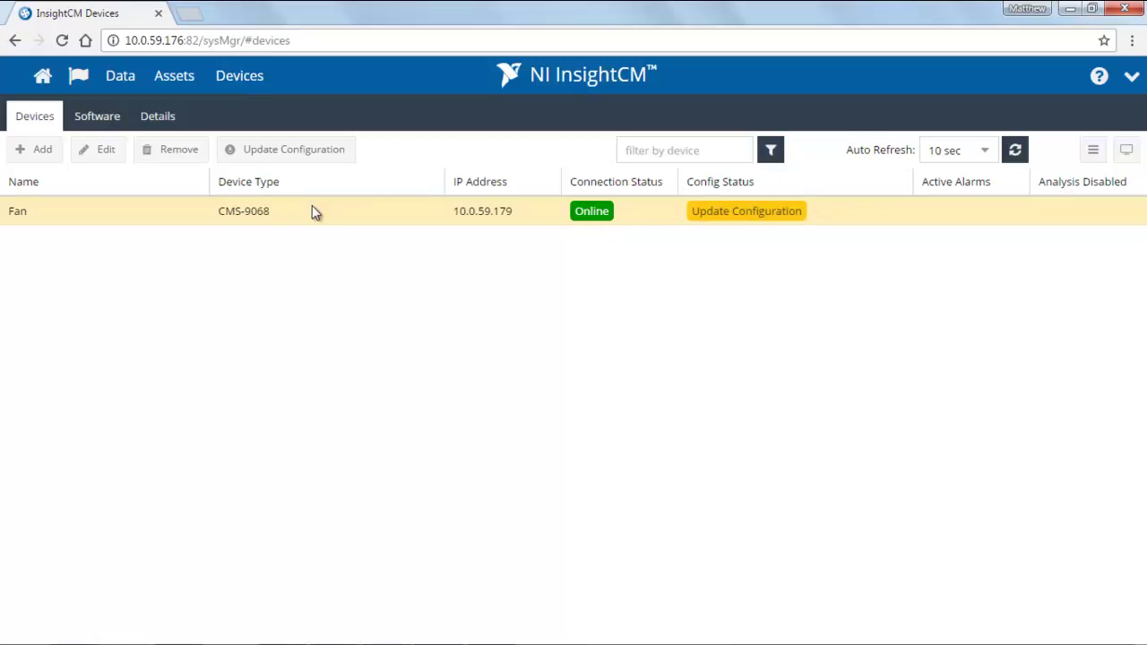
click(295, 158)
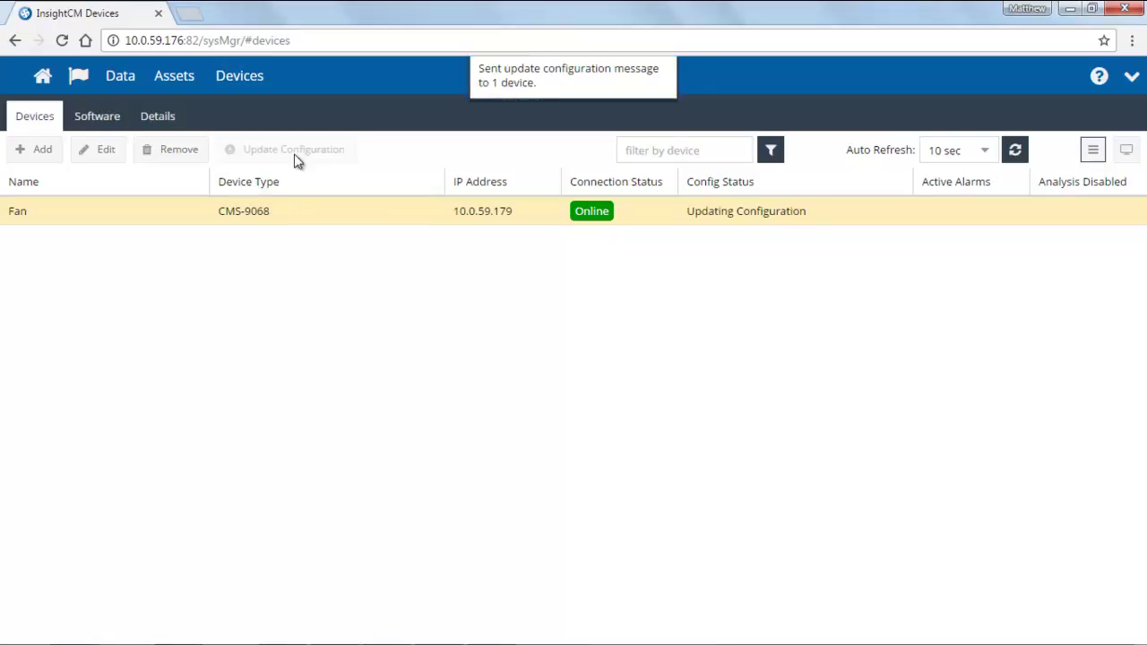